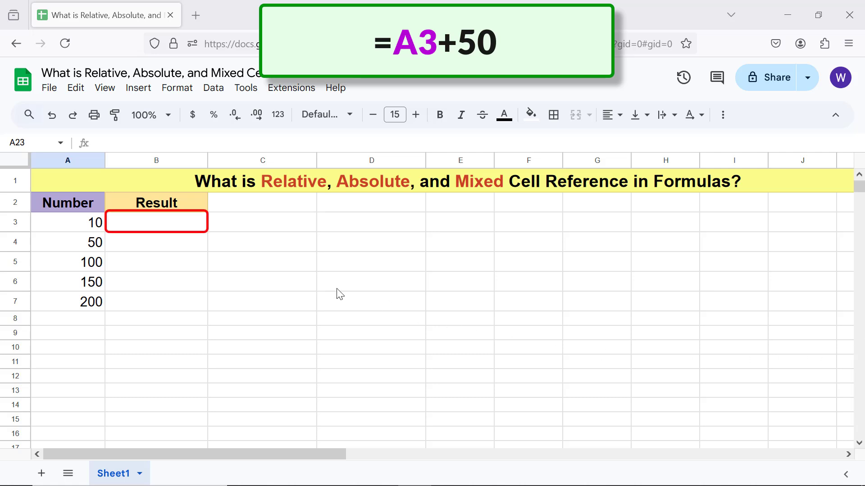
- Enter =A3+50 in cell B3 and accept the suggested autofill for the remaining Result cells B4:B7
click(193, 231)
text(=)
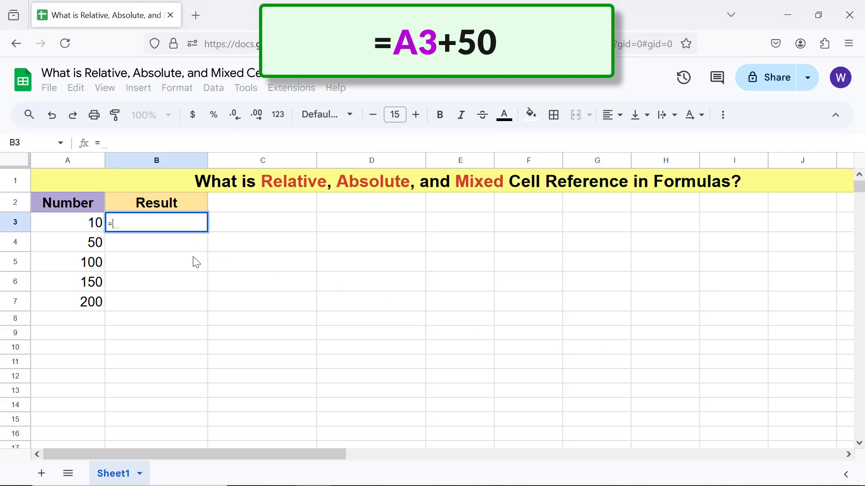
click(103, 223)
text(+)
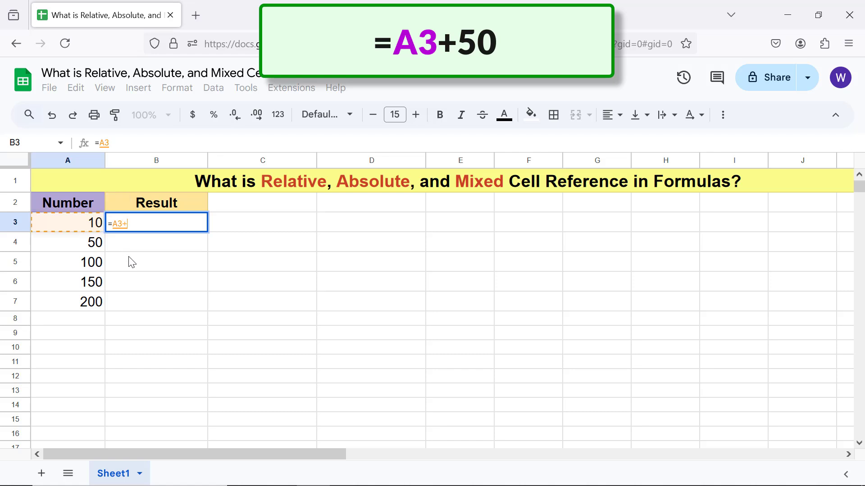
text(50)
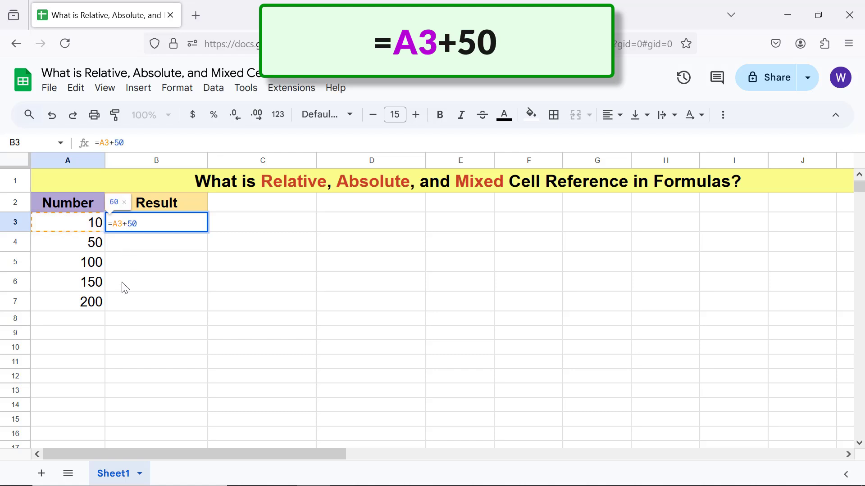
key(Return)
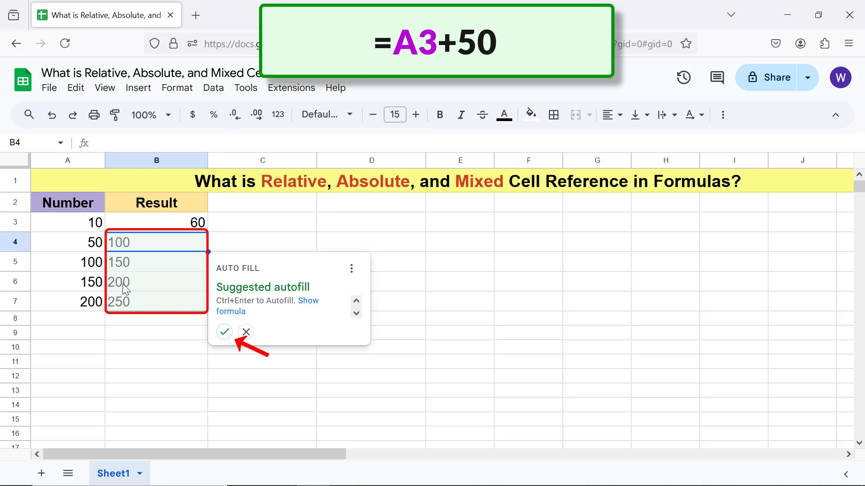
click(224, 332)
click(185, 321)
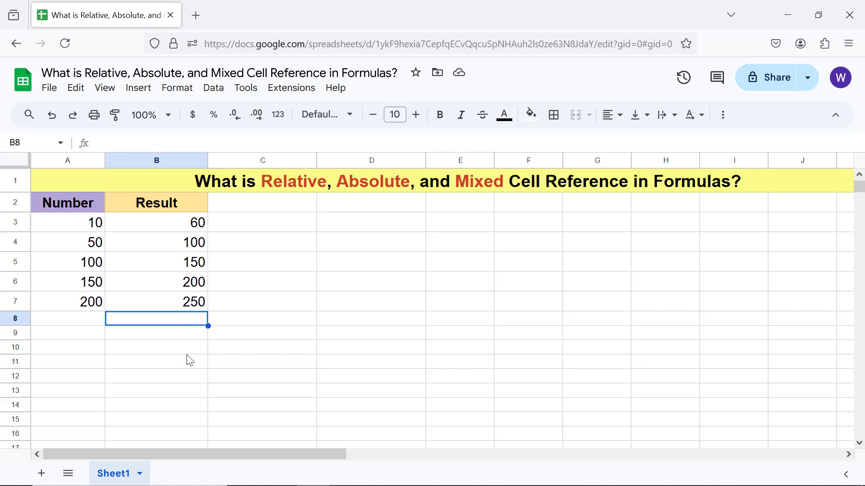
- Inspect the formulas in Result cells B3, B5 and B7 to compare their relative references
click(183, 225)
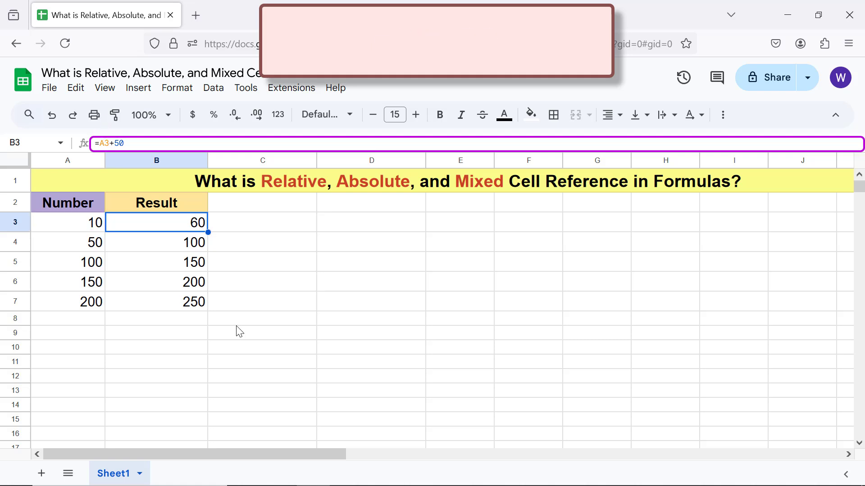
click(199, 268)
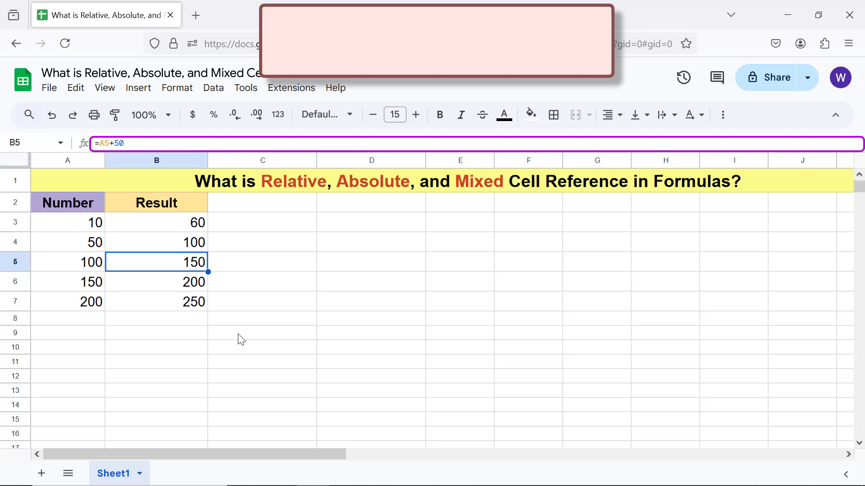
click(192, 306)
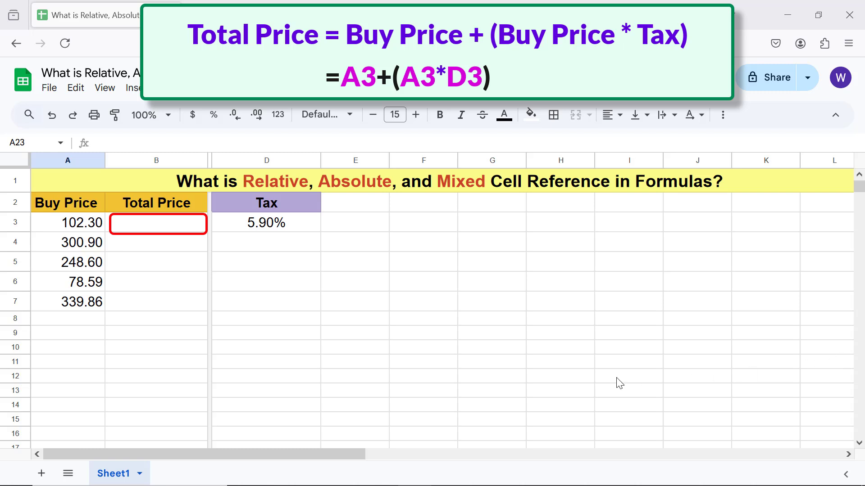
- Enter the formula =A3+(A3*D3) in cell B3 to calculate the first Total Price from Buy Price and Tax
click(181, 227)
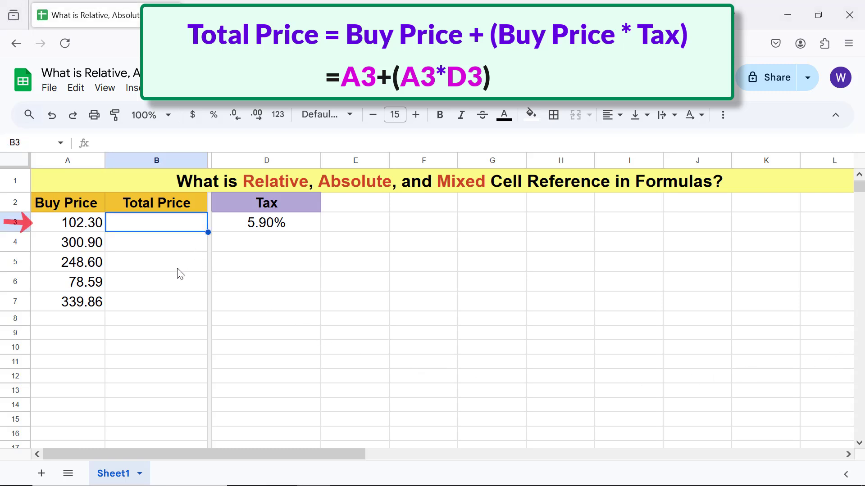
text(=)
click(94, 230)
text(+()
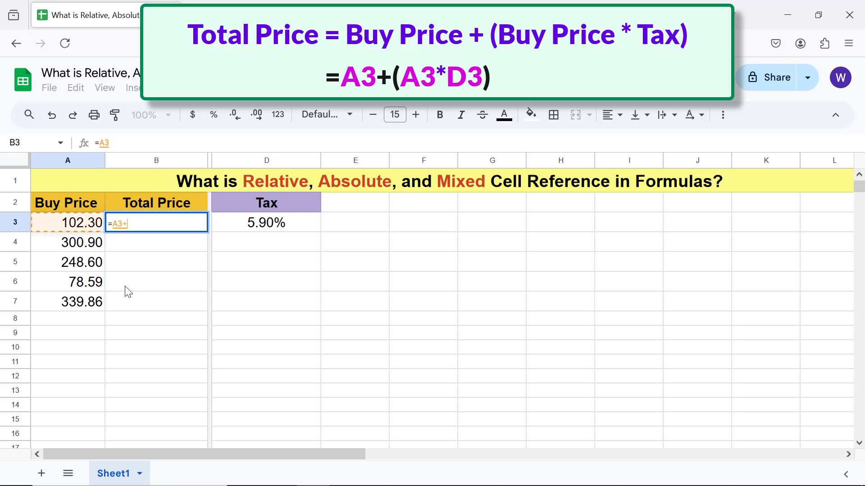
click(81, 229)
text(*)
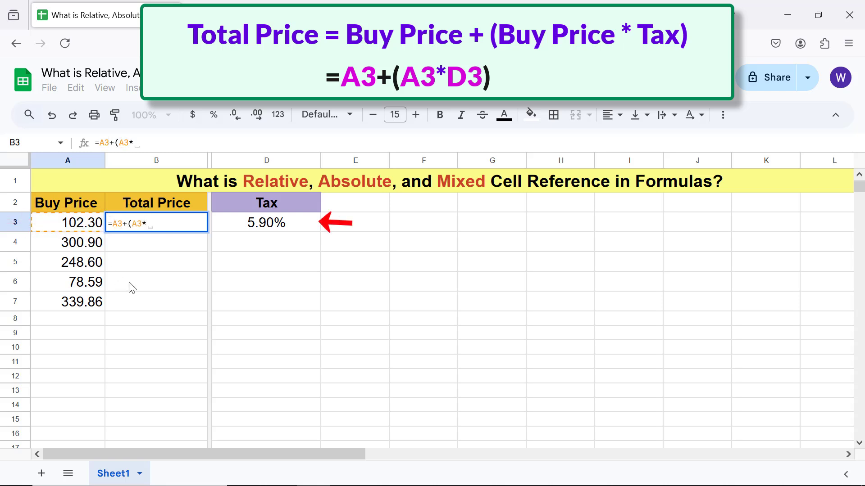
click(228, 227)
text())
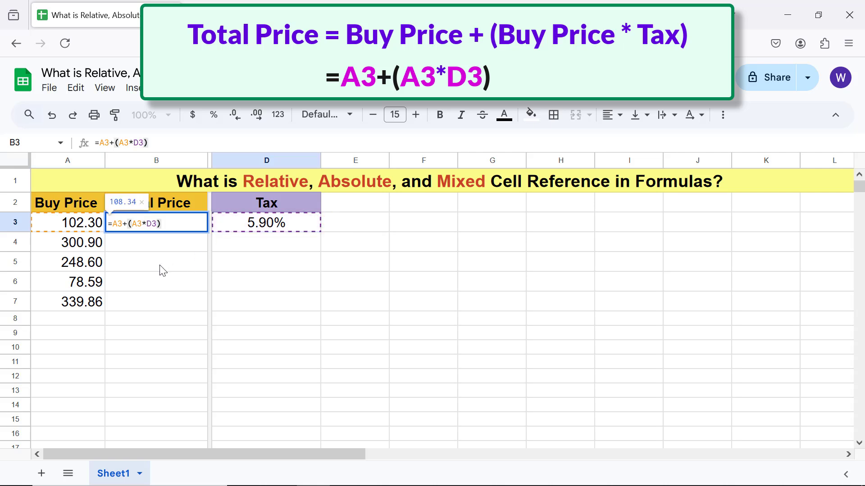
key(Return)
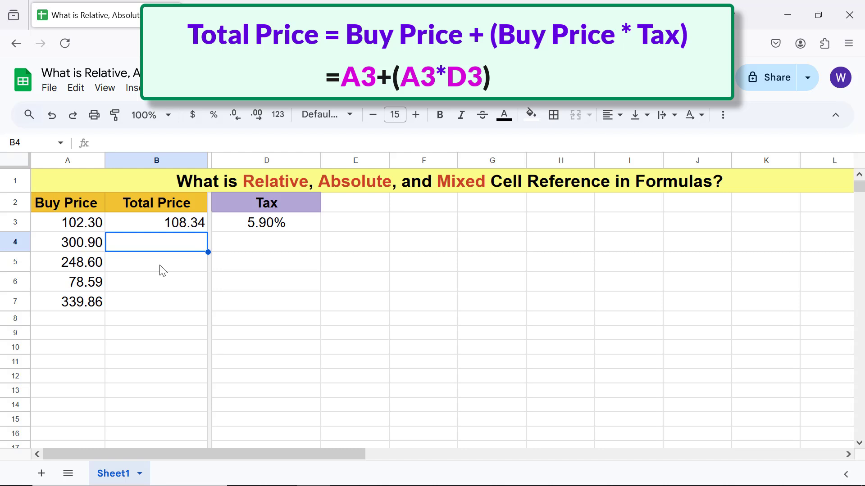
- Try to copy the Total Price formula from B3 down to B4 with its relative tax reference
click(188, 223)
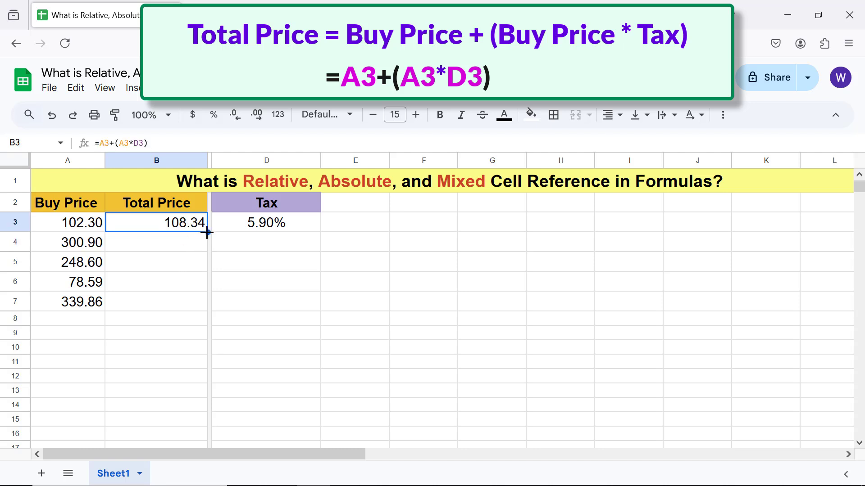
drag(208, 233, 201, 266)
click(198, 268)
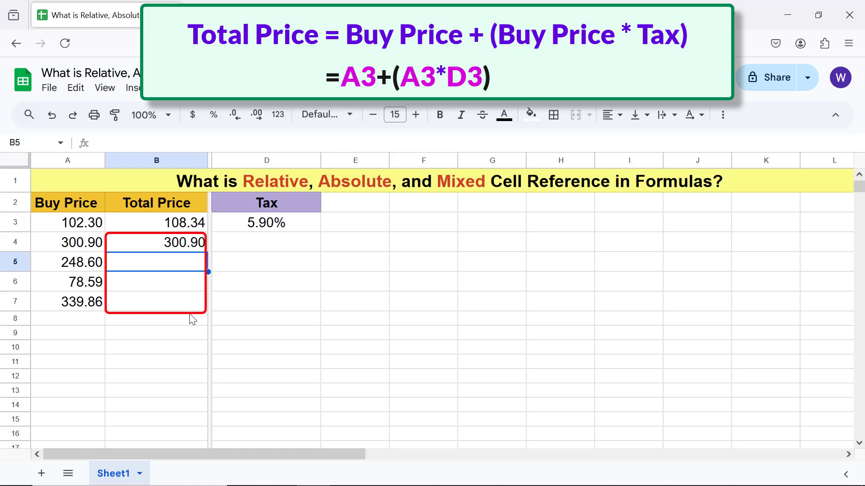
- Make the tax reference in B3 absolute so that the formula reads =A3+(A3*$D$3)
click(182, 232)
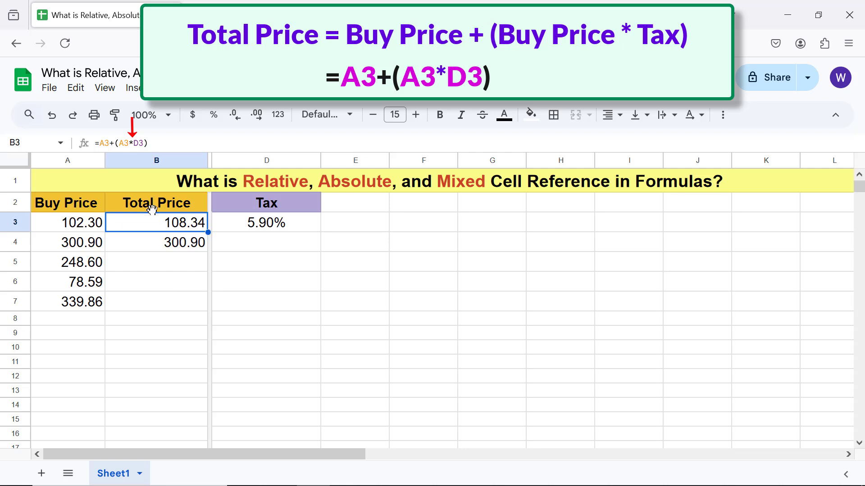
click(133, 143)
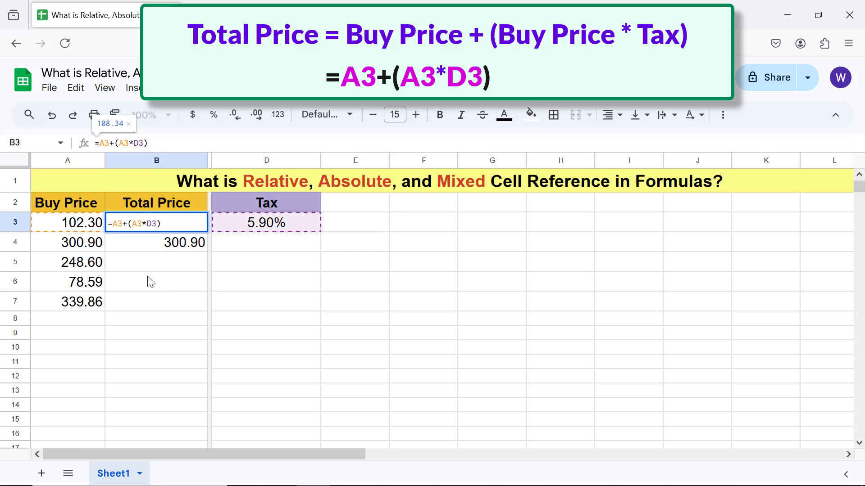
key(F4)
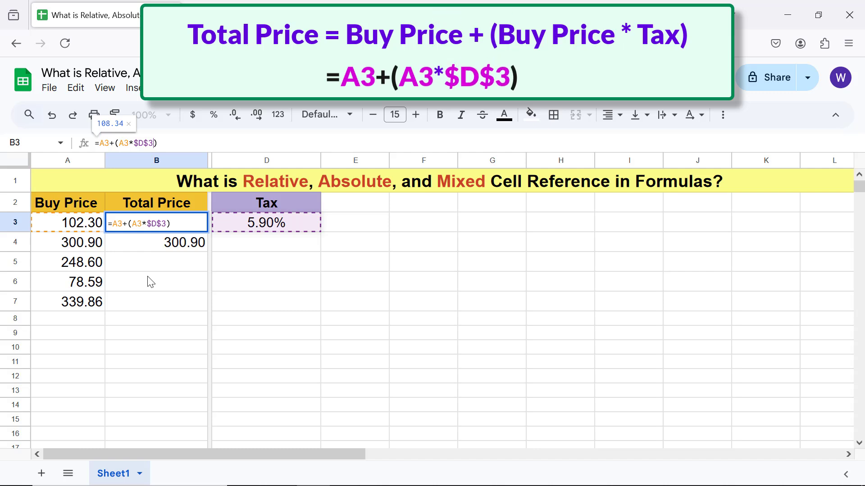
key(Return)
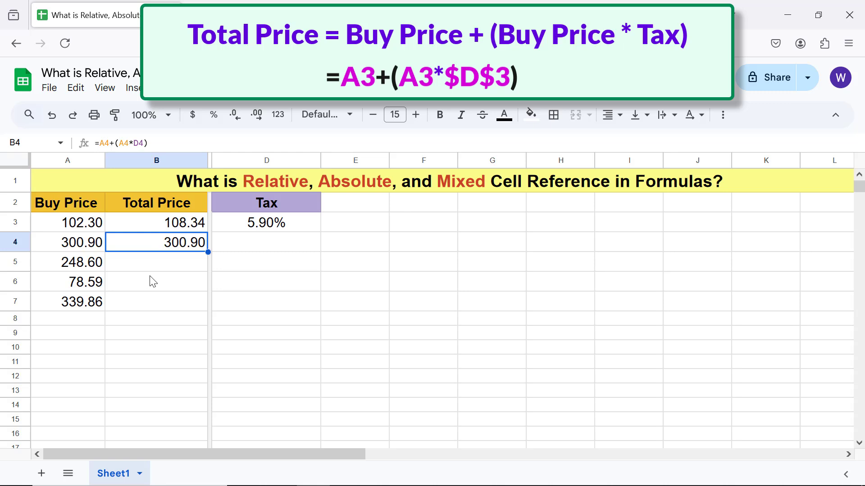
- Fill the Total Price formula from B3 down through B7
click(181, 225)
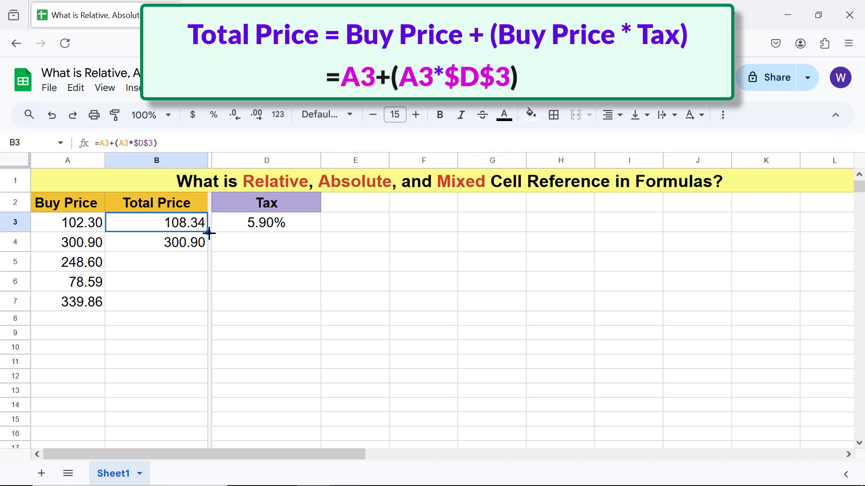
drag(208, 233, 205, 307)
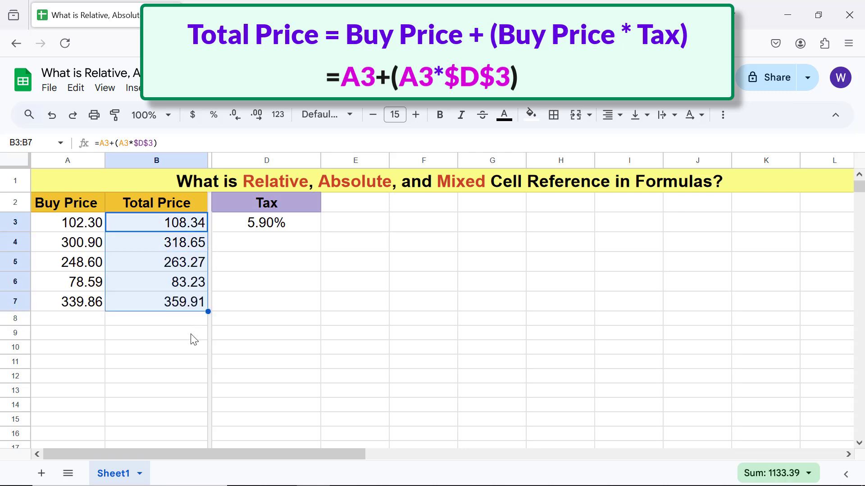
click(182, 321)
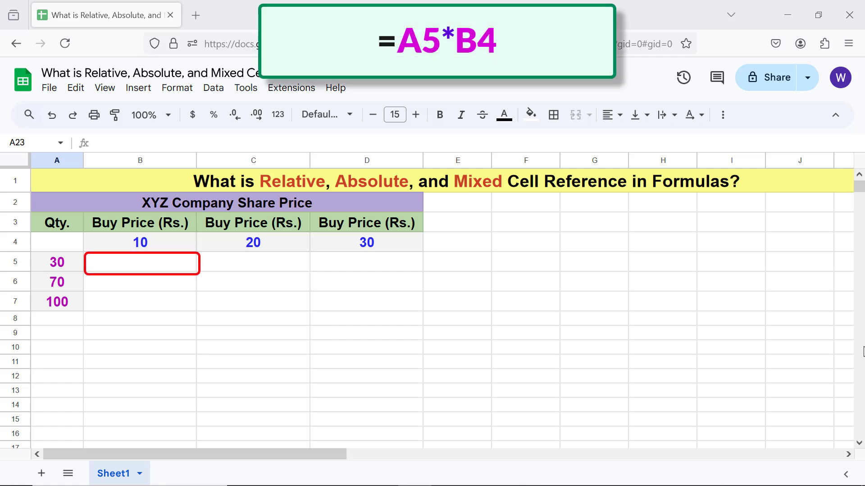
- Enter the formula =A5*B4 in cell B5 to multiply the first quantity by the first buy price
click(180, 268)
text(=)
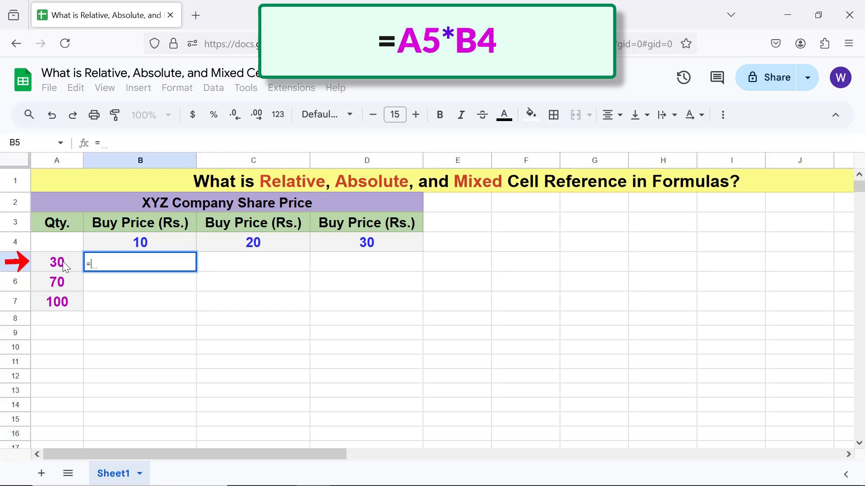
click(63, 261)
text(*)
click(131, 245)
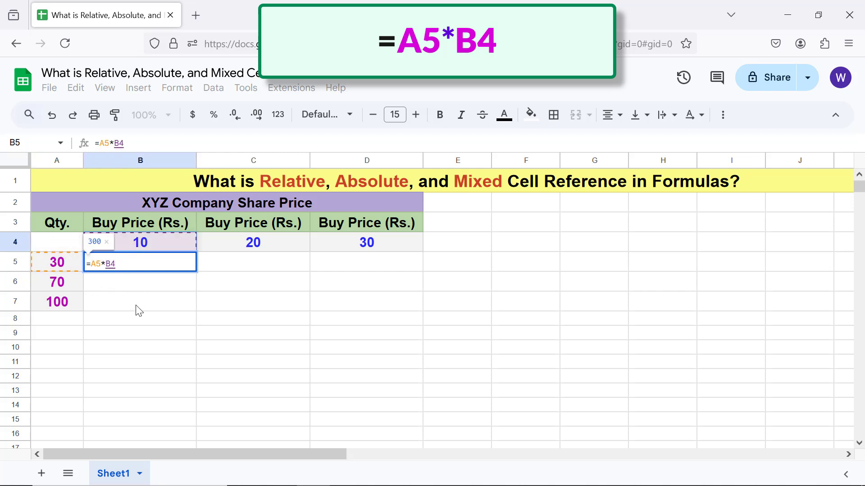
key(Return)
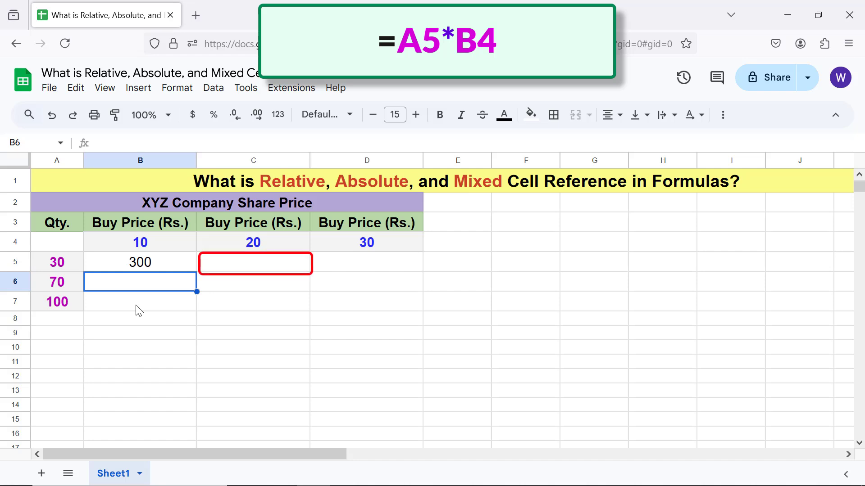
- Try to copy the formula from B5 across to C5 with its relative references
click(143, 267)
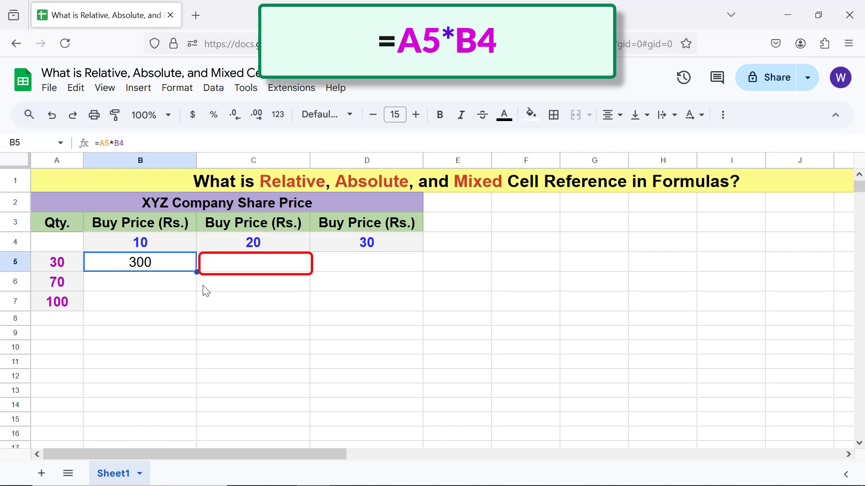
drag(197, 272, 232, 273)
click(228, 287)
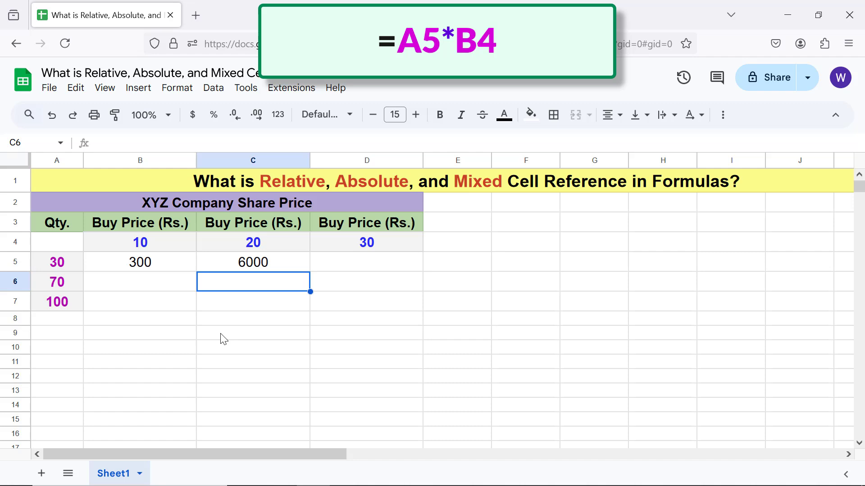
- Lock only the column of the quantity reference in B5 so that the formula reads =$A5*B4
click(150, 266)
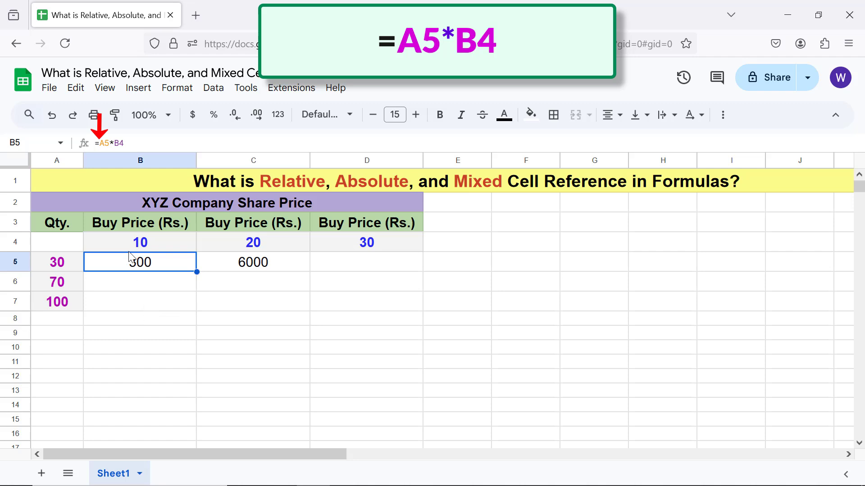
click(99, 143)
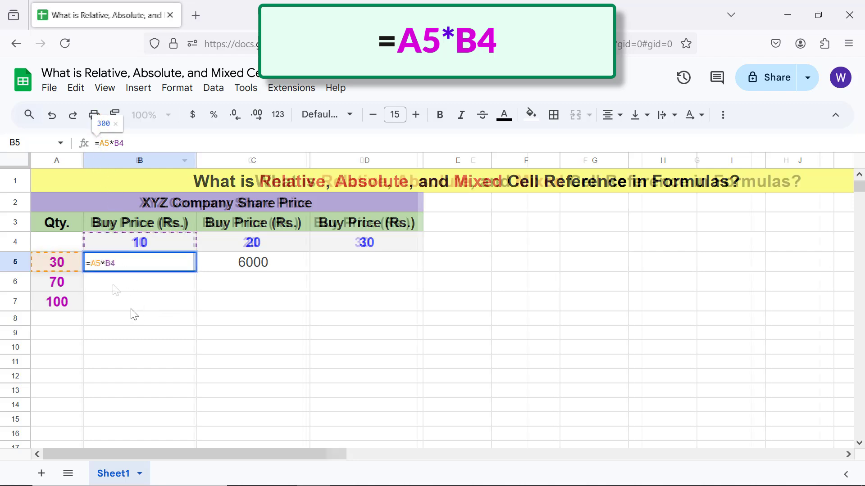
key(F4)
key(F4)
key(F4)
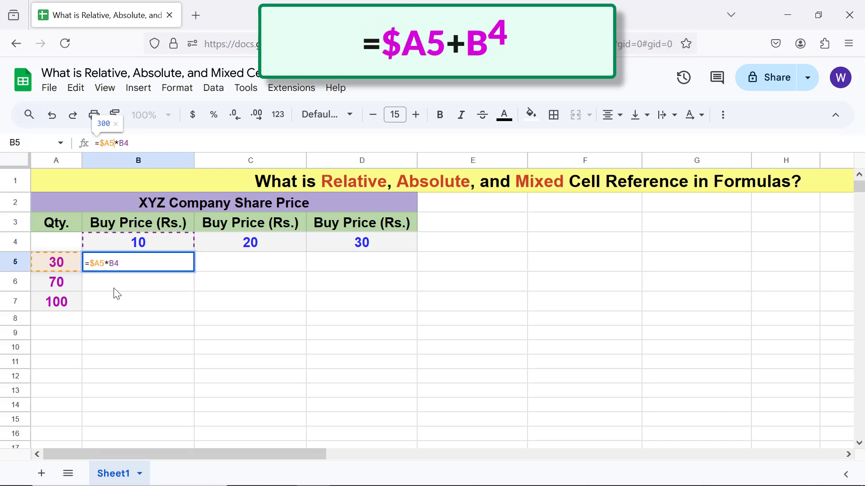
key(Return)
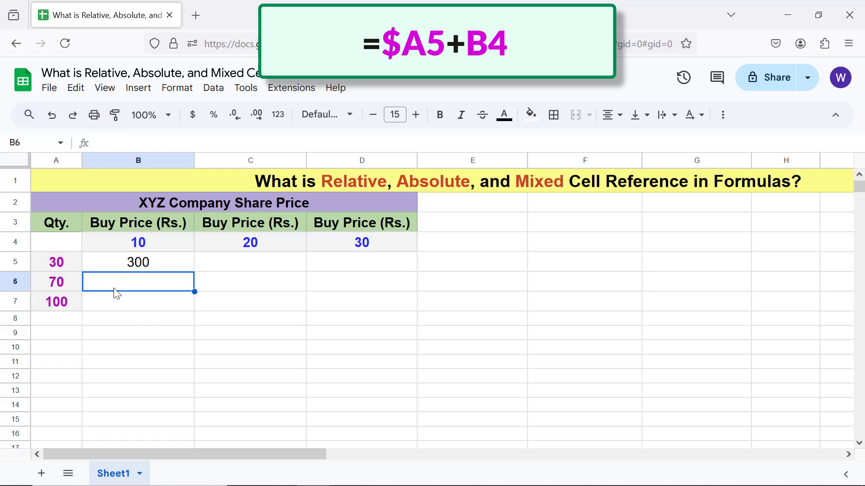
- Fill the formula from B5 across row 5 through D5
click(120, 266)
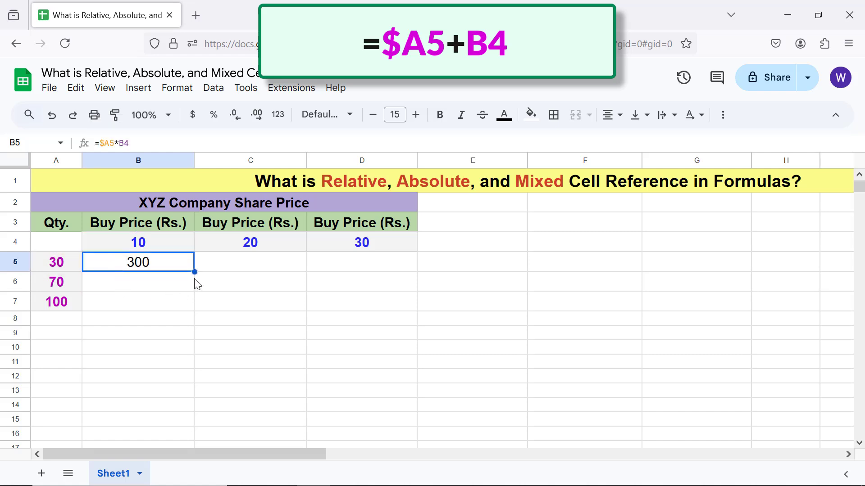
drag(194, 272, 319, 268)
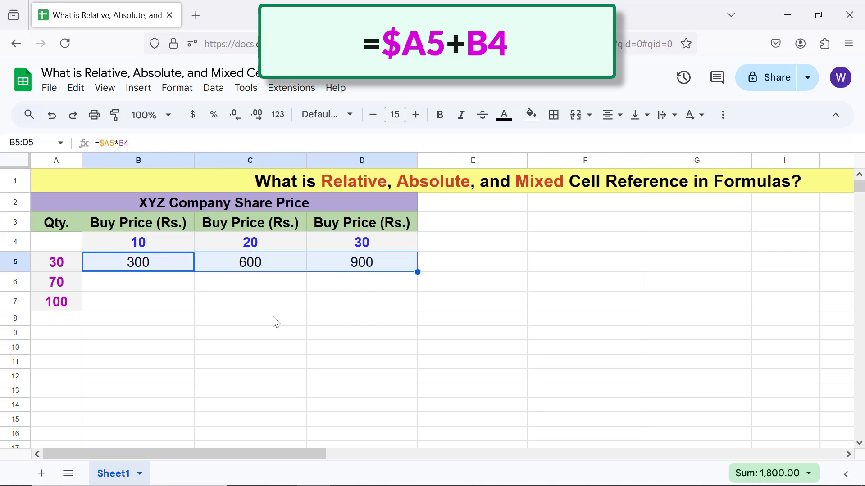
click(163, 289)
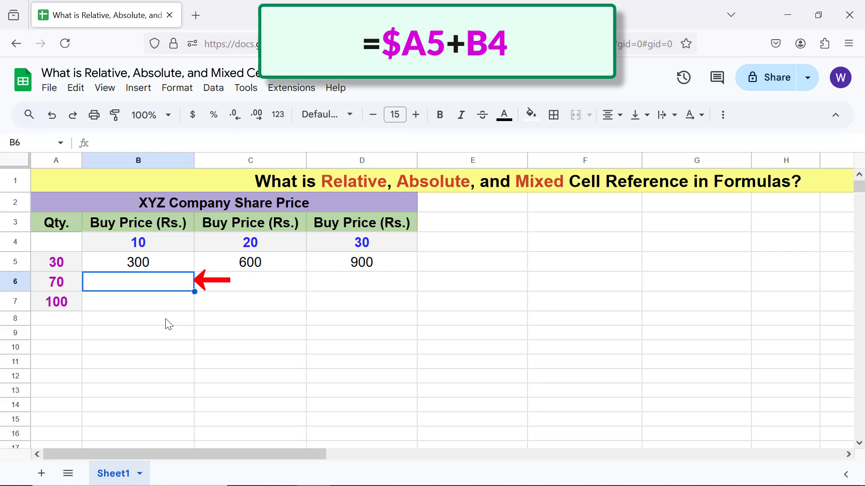
- Try to copy the formula from B5 down to B6 with the buy price reference's row still relative
click(159, 264)
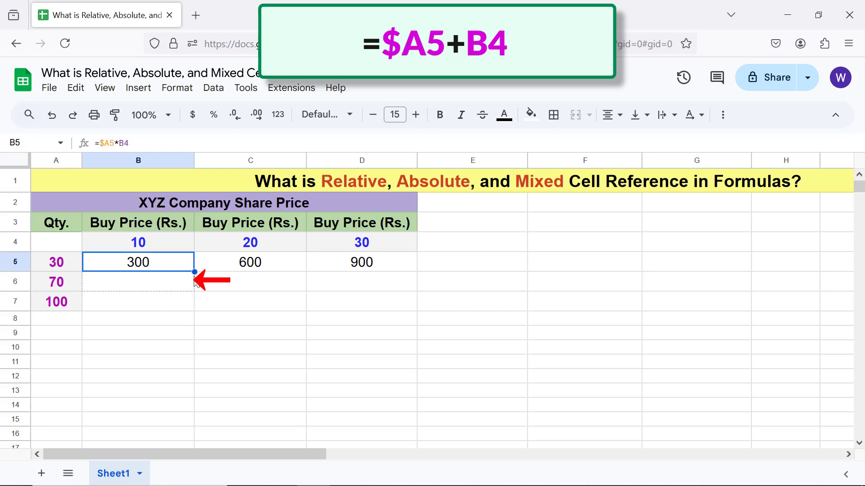
drag(195, 273, 193, 284)
click(173, 307)
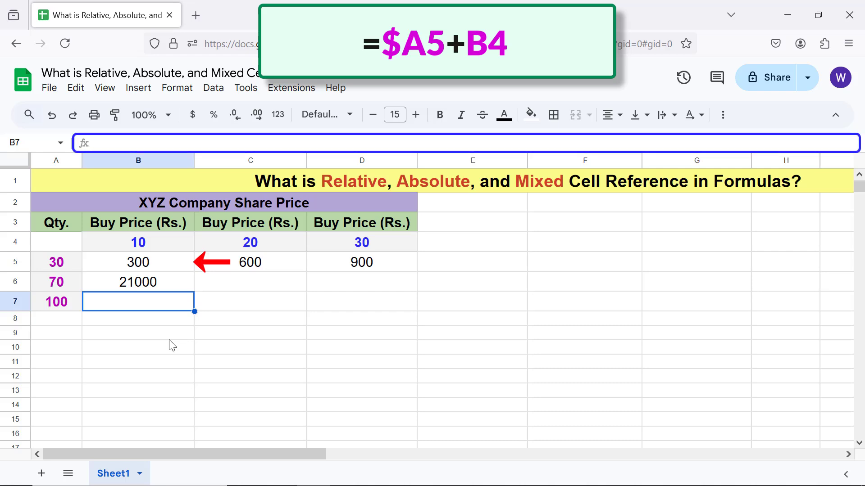
- Lock only the row of the buy price reference in B5 so that the formula reads =$A5*B$4
click(145, 268)
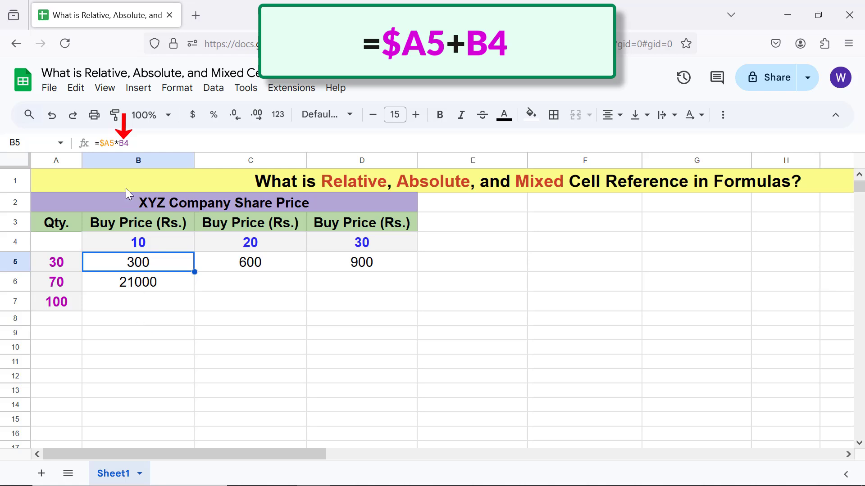
click(123, 145)
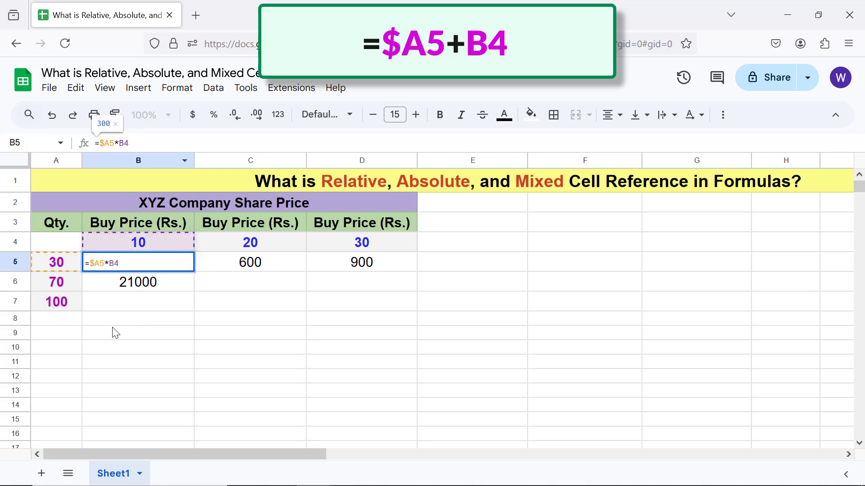
key(F4)
key(F4)
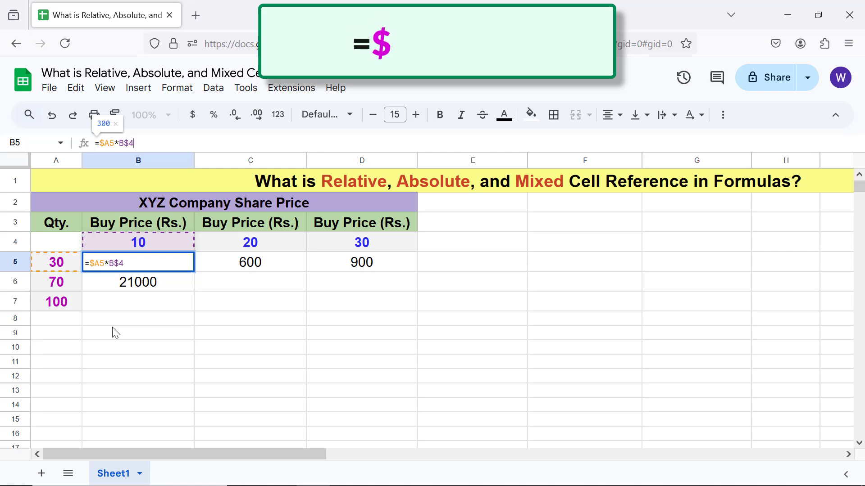
key(Return)
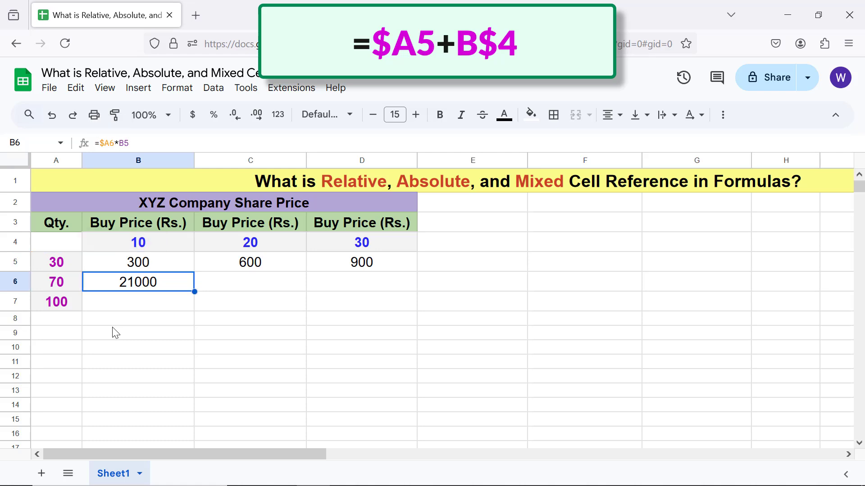
- Fill the mixed-reference formula from B5 down into B6
key(Up)
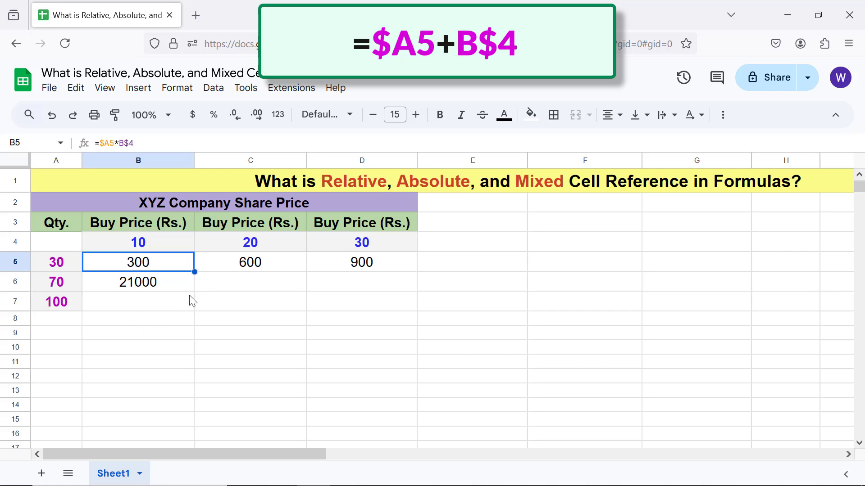
drag(194, 272, 194, 290)
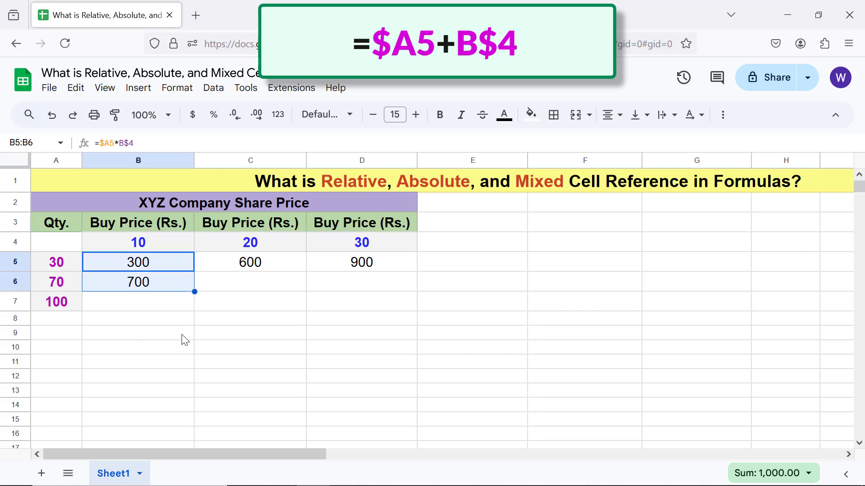
click(167, 309)
- Fill the formula from B6 across to D6 and extend that row's formulas down through row 7
click(168, 288)
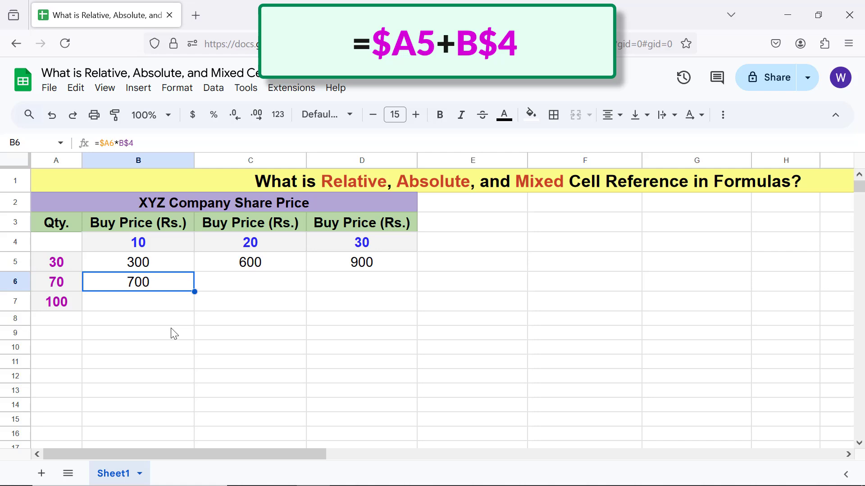
drag(195, 291, 343, 289)
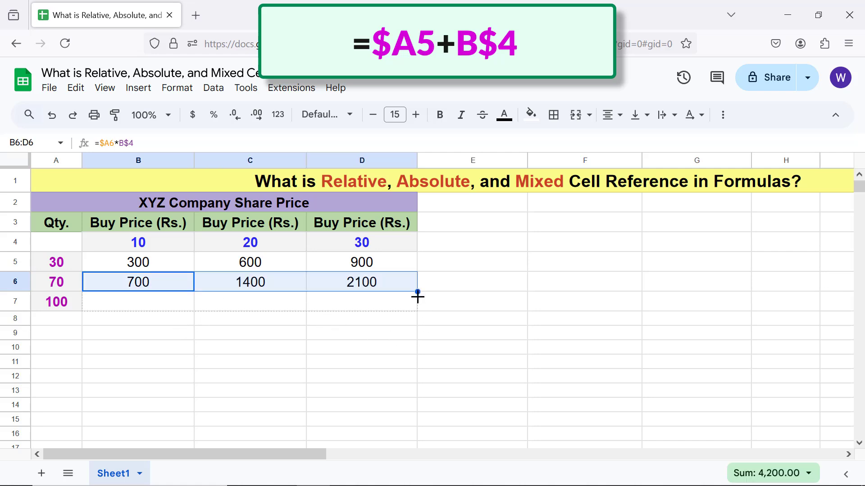
drag(418, 296, 415, 308)
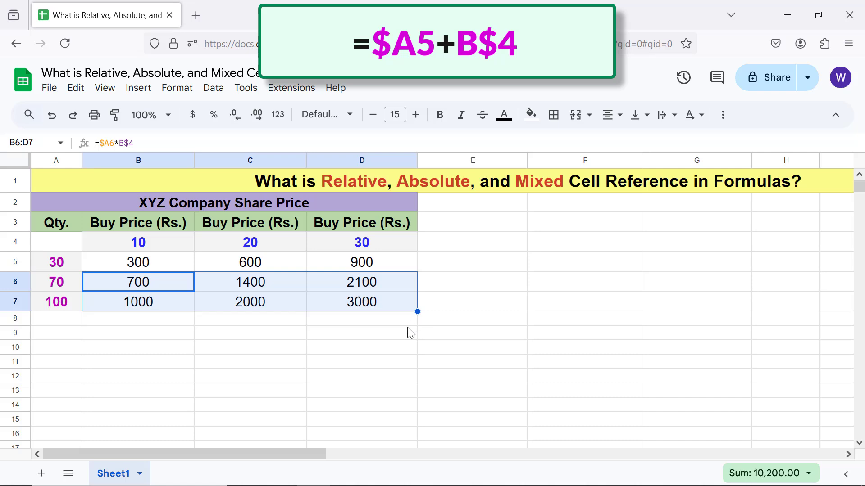
click(171, 323)
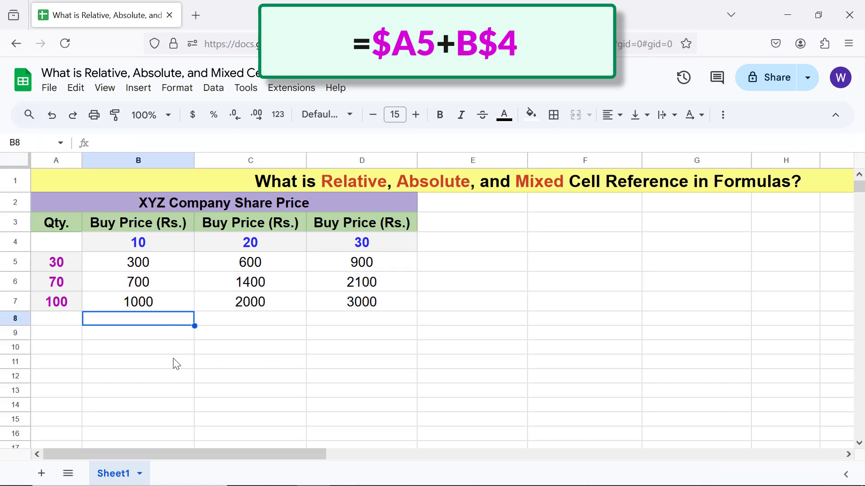